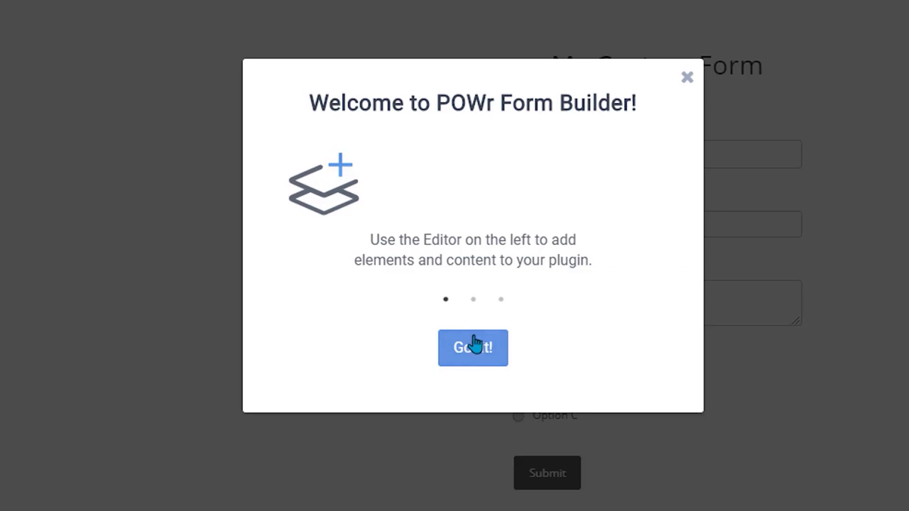
Step: Dismiss the welcome dialog and browse the form templates from Blank Form to Registration Form
left_click(473, 346)
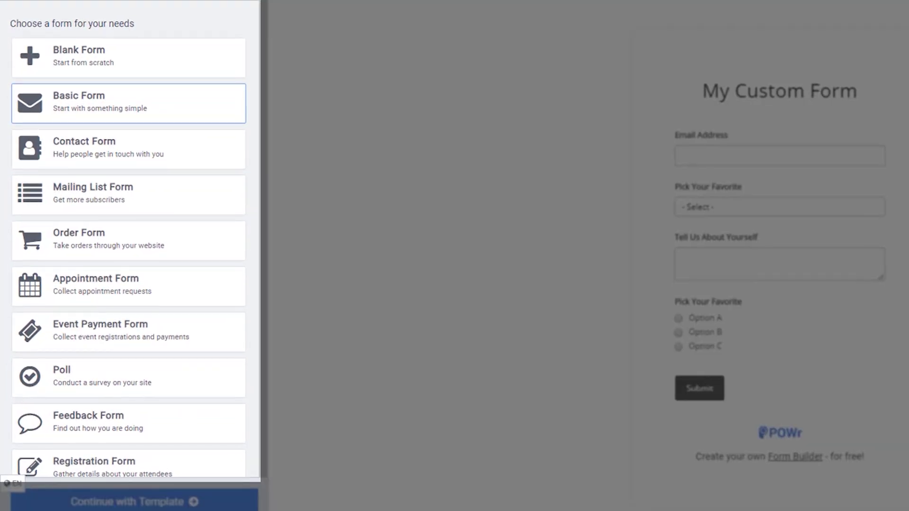
scroll(213, 264, "down", 3)
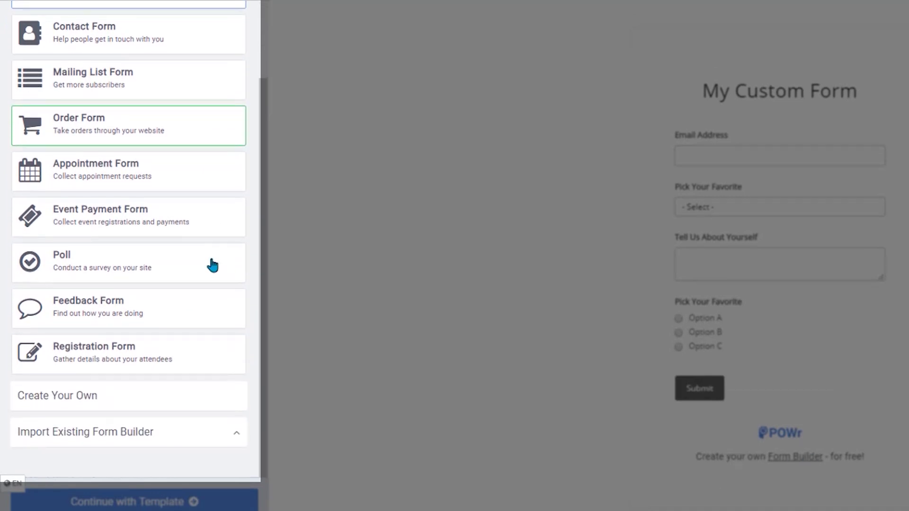
scroll(213, 266, "up", 1)
scroll(213, 265, "up", 4)
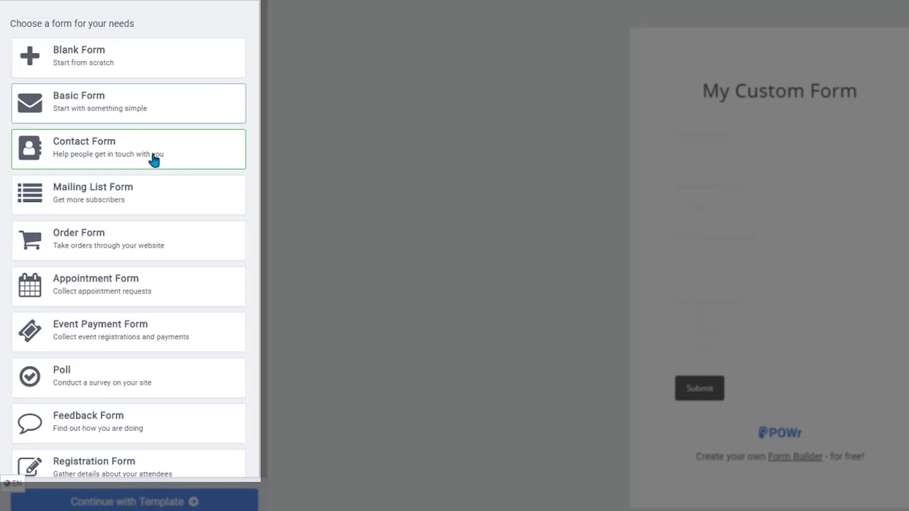
Step: Apply the Contact Form template, confirming it replaces the current form
left_click(154, 161)
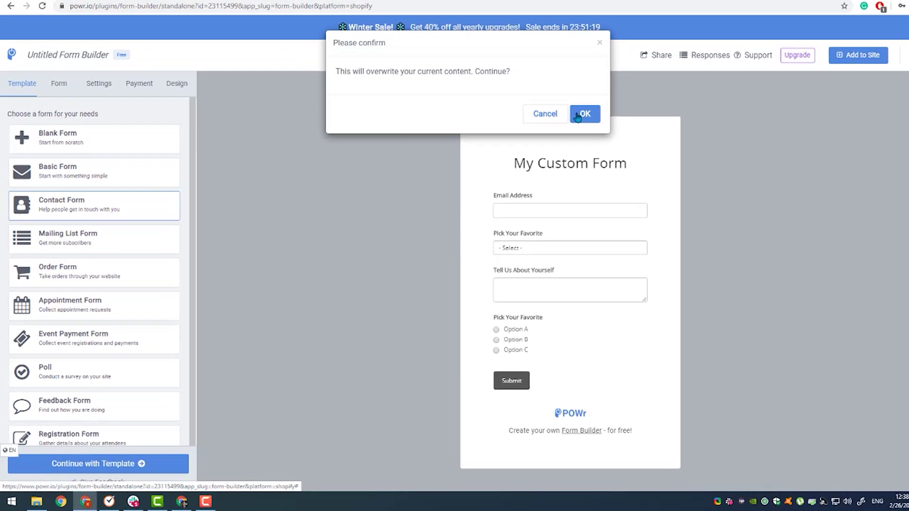
left_click(585, 114)
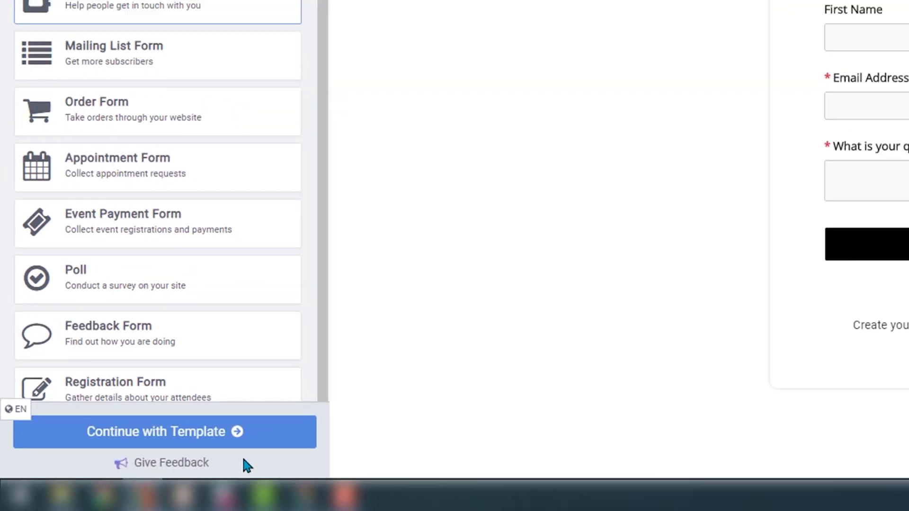
left_click(212, 429)
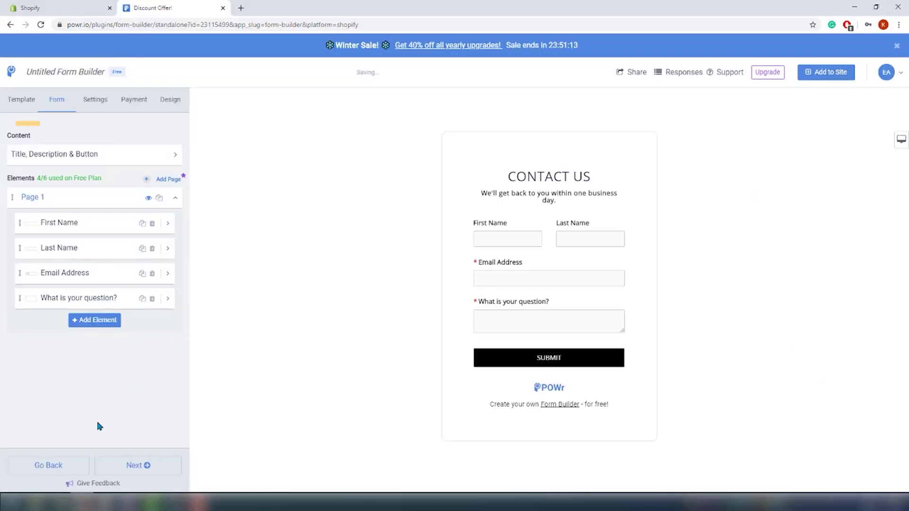
left_click(176, 158)
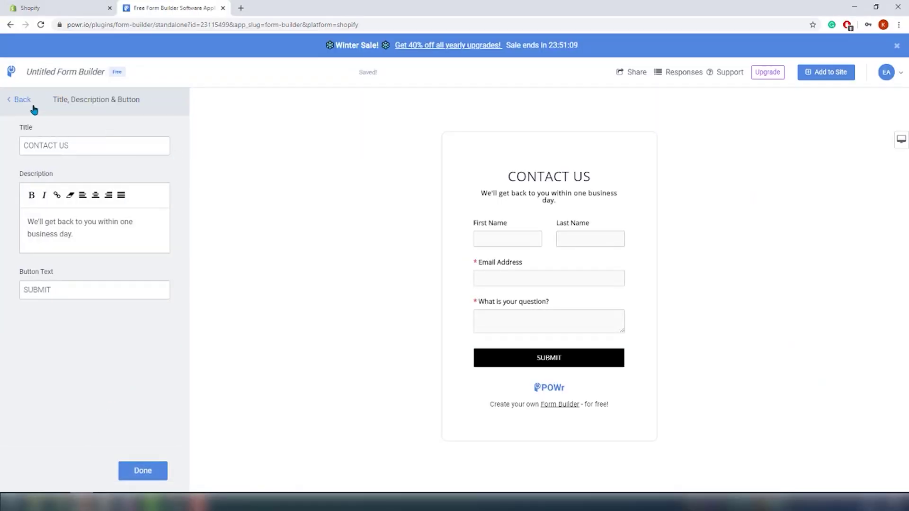
left_click(8, 103)
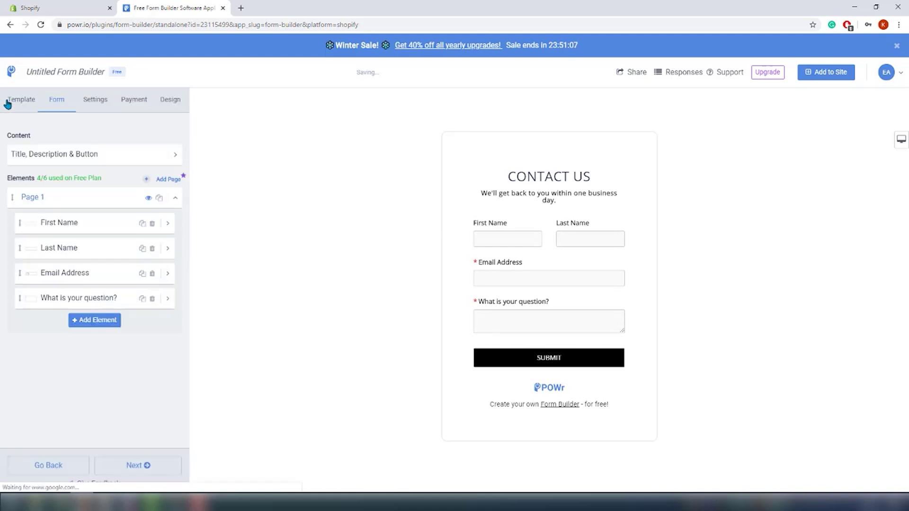
left_click(102, 322)
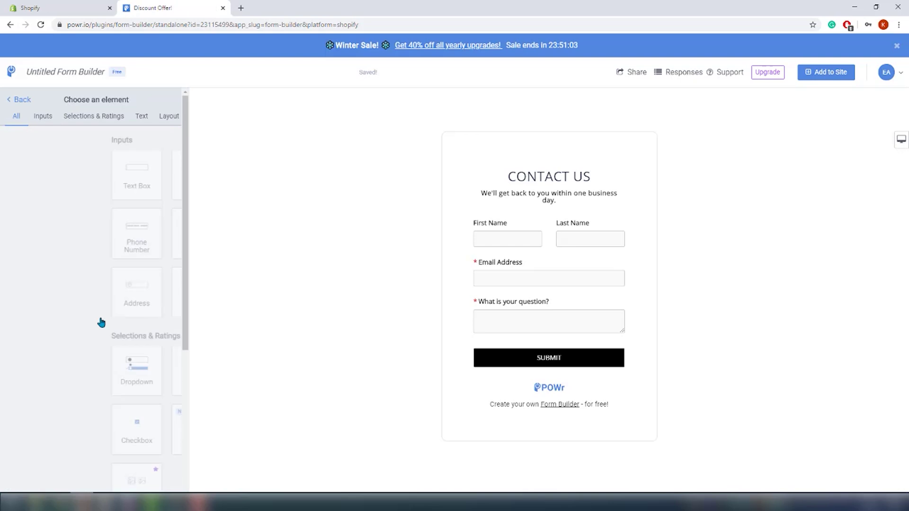
scroll(101, 251, "down", 3)
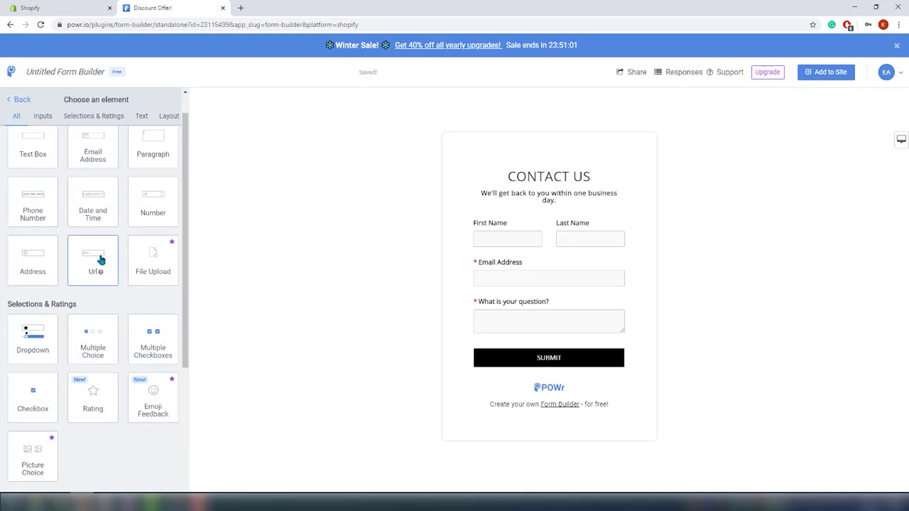
scroll(100, 269, "down", 5)
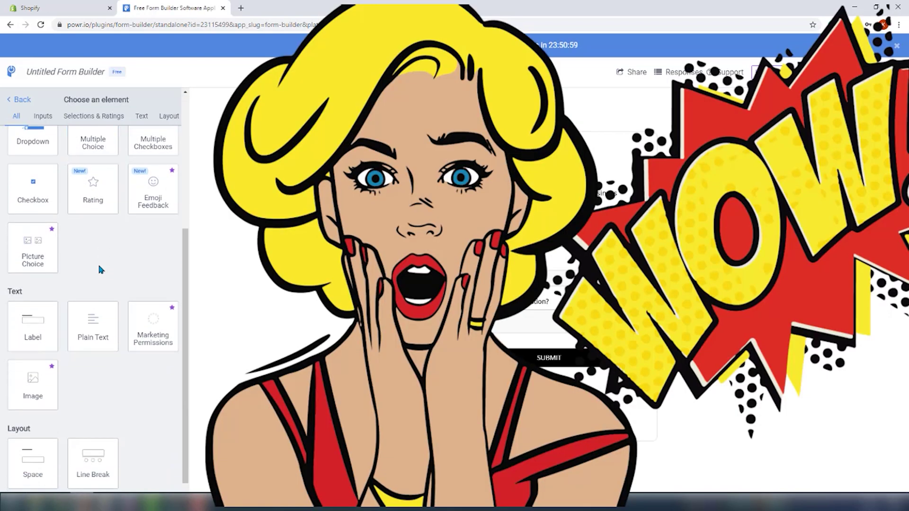
scroll(99, 269, "up", 5)
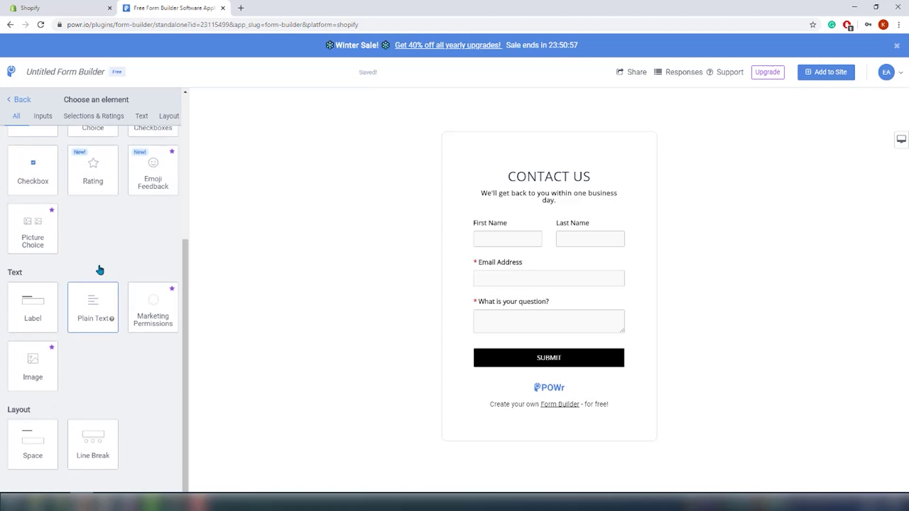
scroll(100, 269, "up", 2)
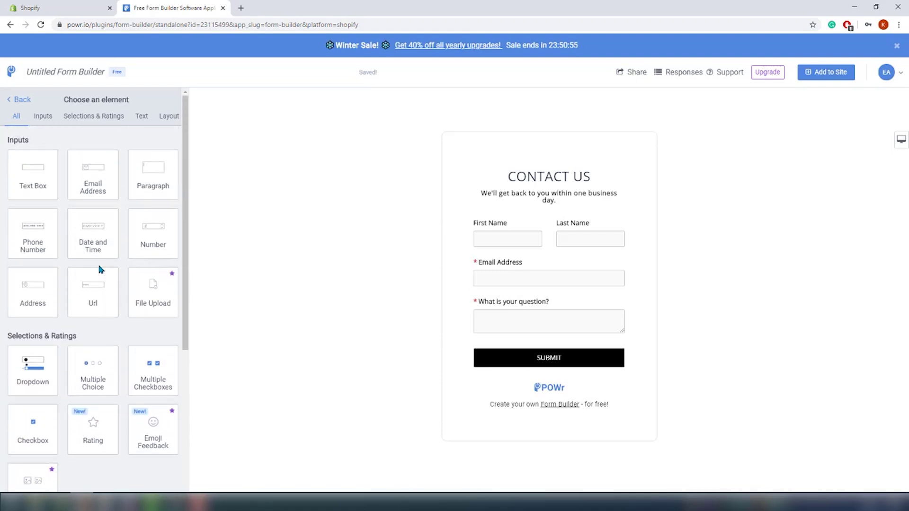
mouse_move(160, 440)
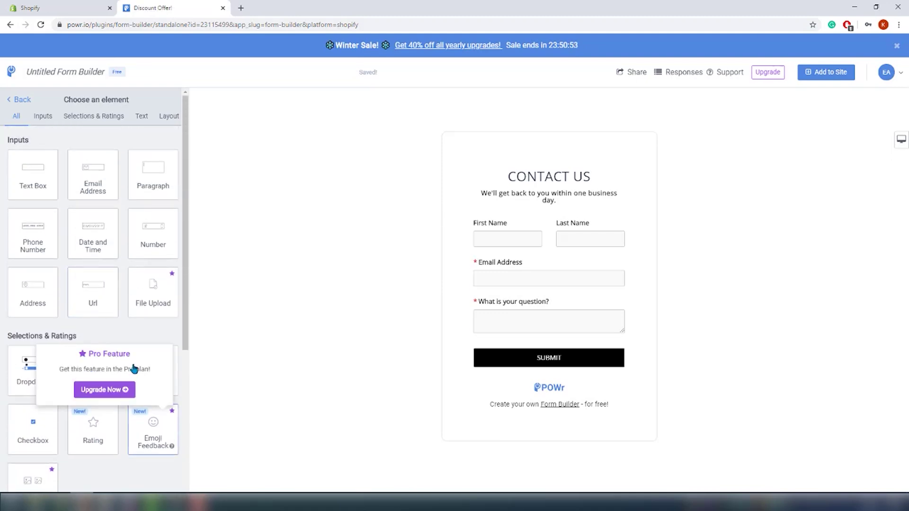
left_click(18, 101)
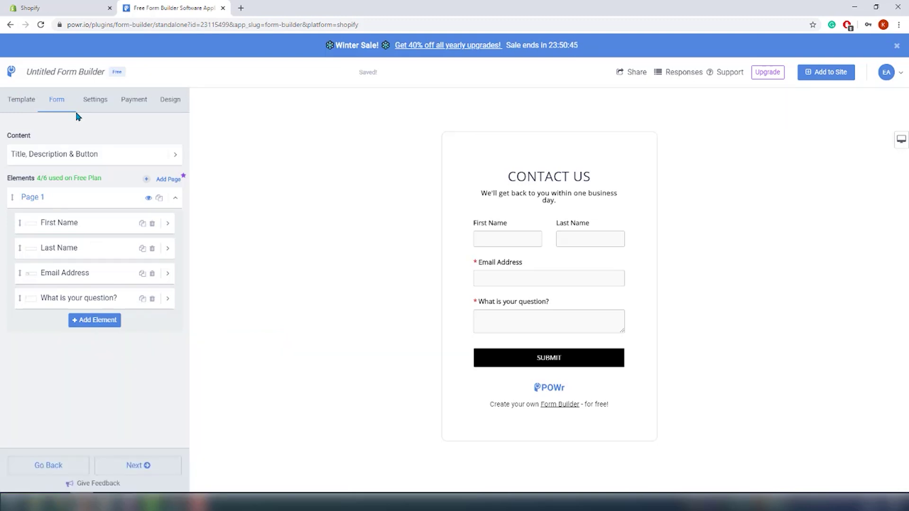
Step: Set the Email to Form Admin notification address to the store's contact e-mail
left_click(96, 100)
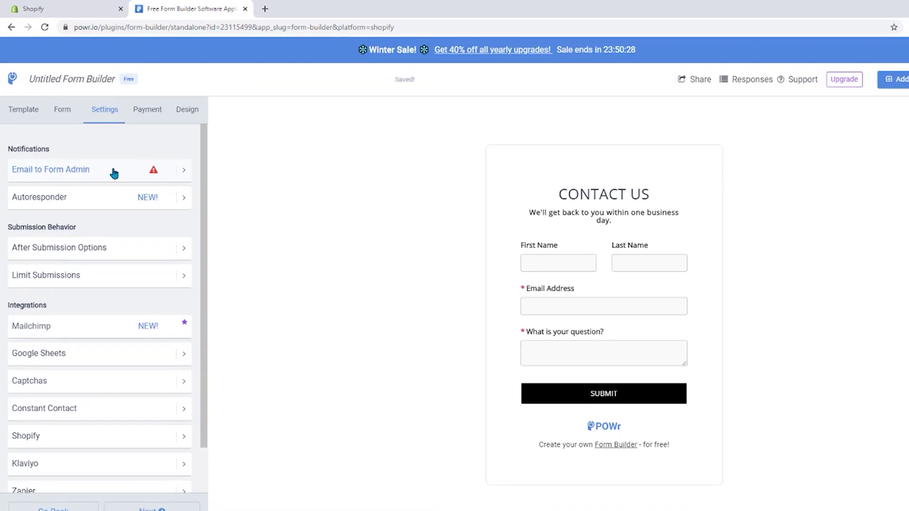
left_click(114, 174)
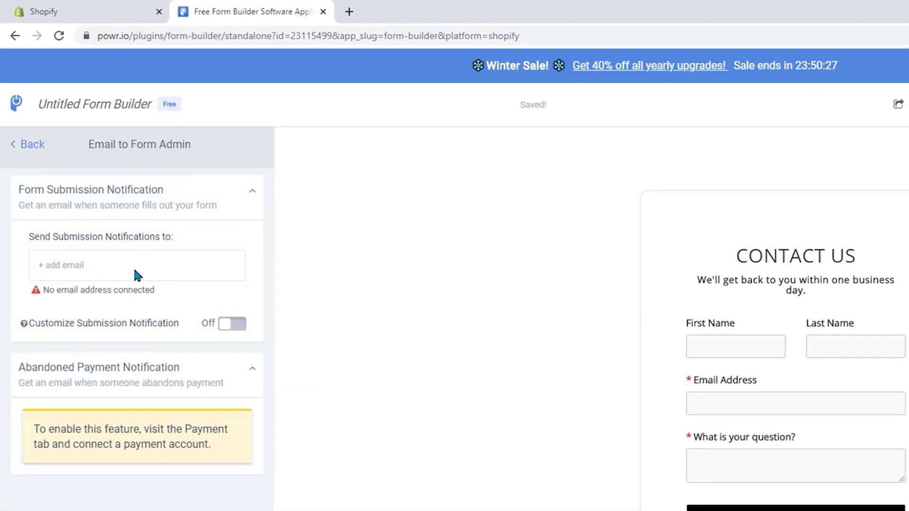
left_click(102, 203)
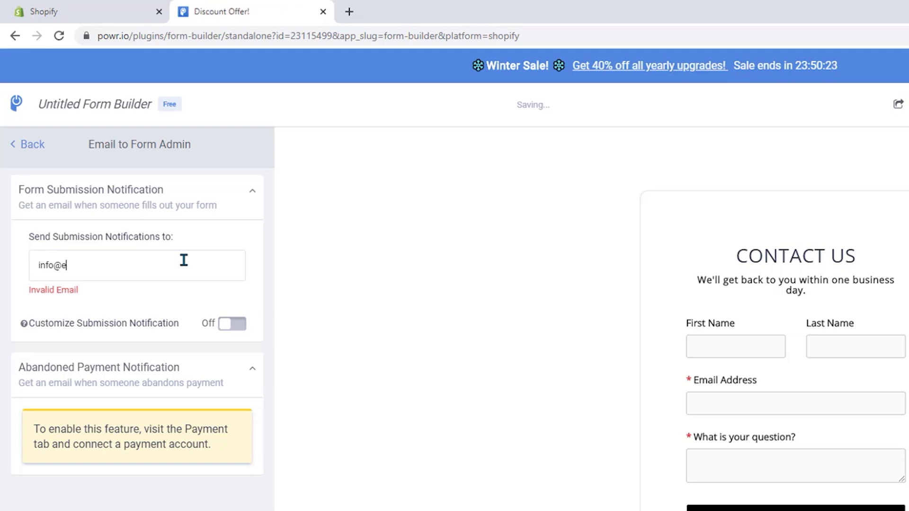
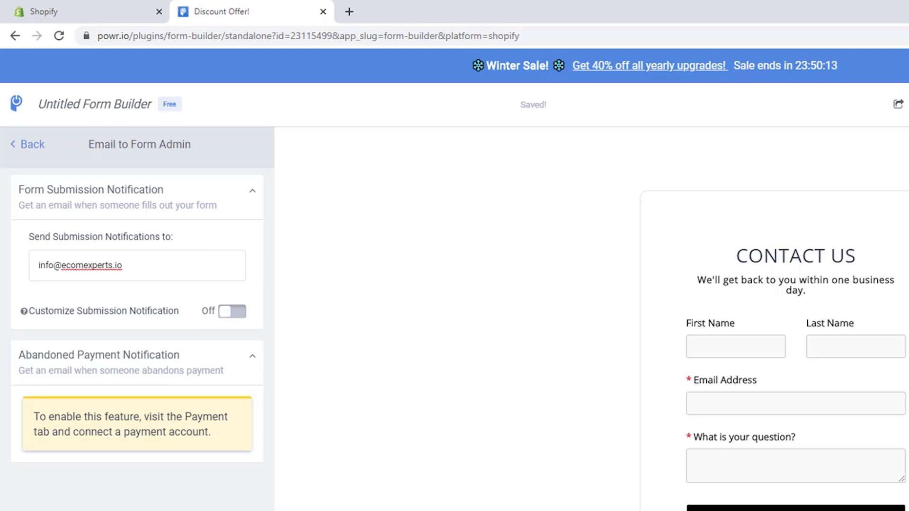
left_click(29, 144)
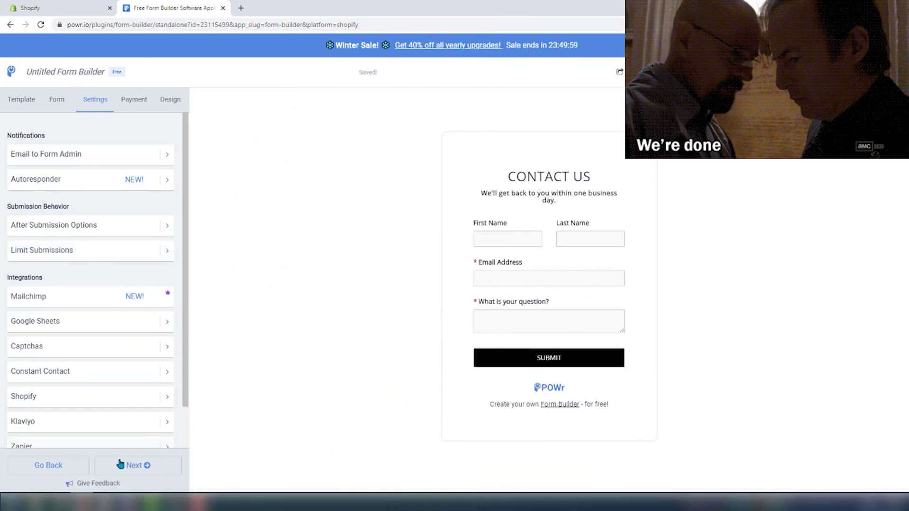
Step: Toggle Require Payment on and back off, leaving the form payment-free
left_click(122, 464)
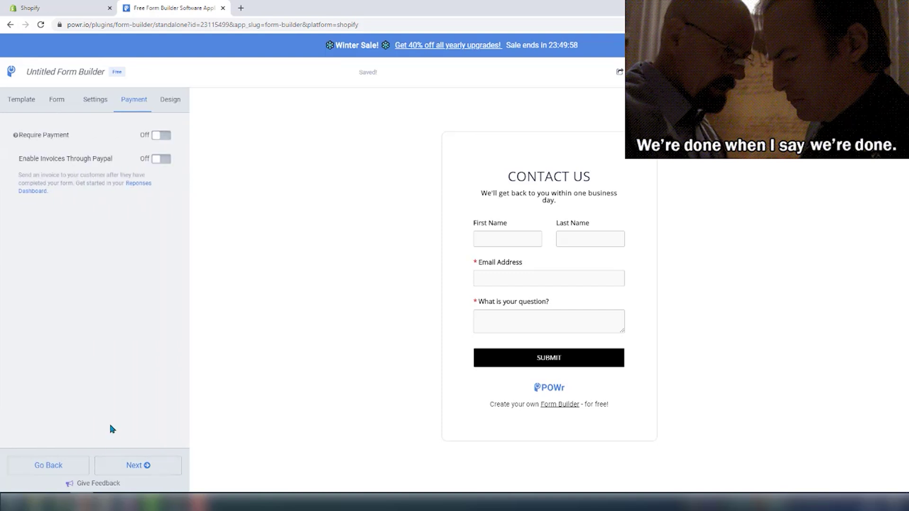
left_click(159, 136)
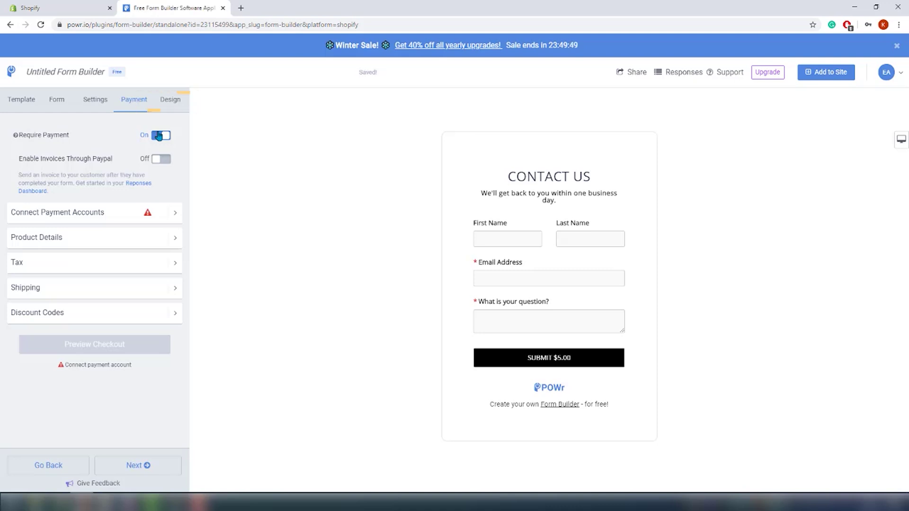
left_click(158, 136)
Step: Review the Design options, including plugin width 448 px and padding 5%
left_click(172, 98)
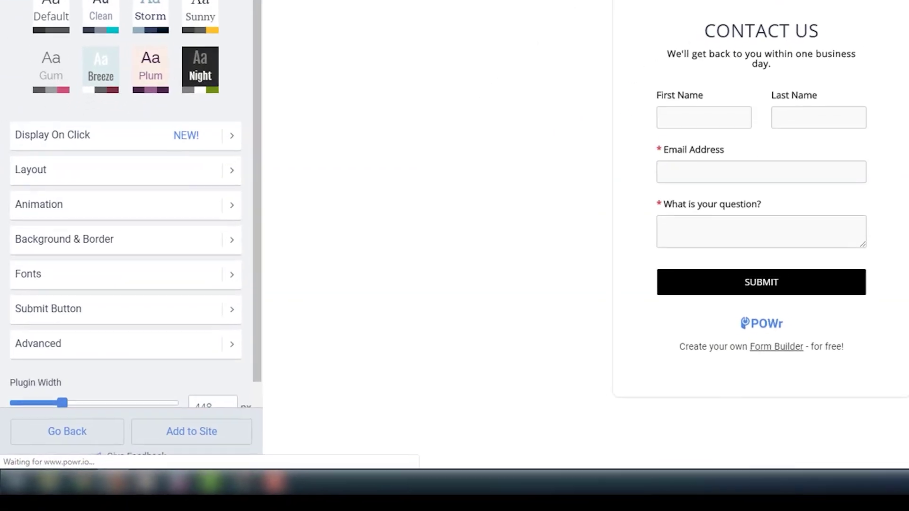
scroll(225, 19, "down", 1)
scroll(224, 19, "down", 3)
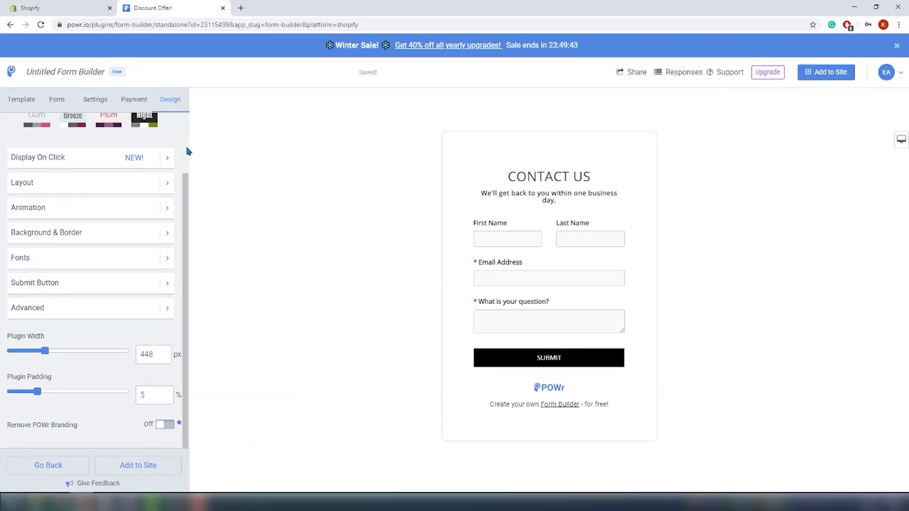
scroll(187, 151, "down", 1)
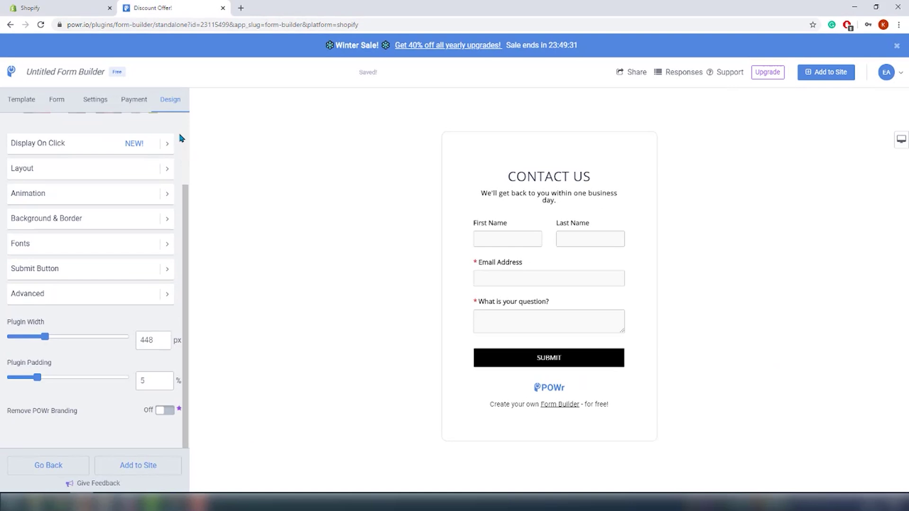
Step: Install the form on the Homepage, All product pages and All collection pages
left_click(152, 469)
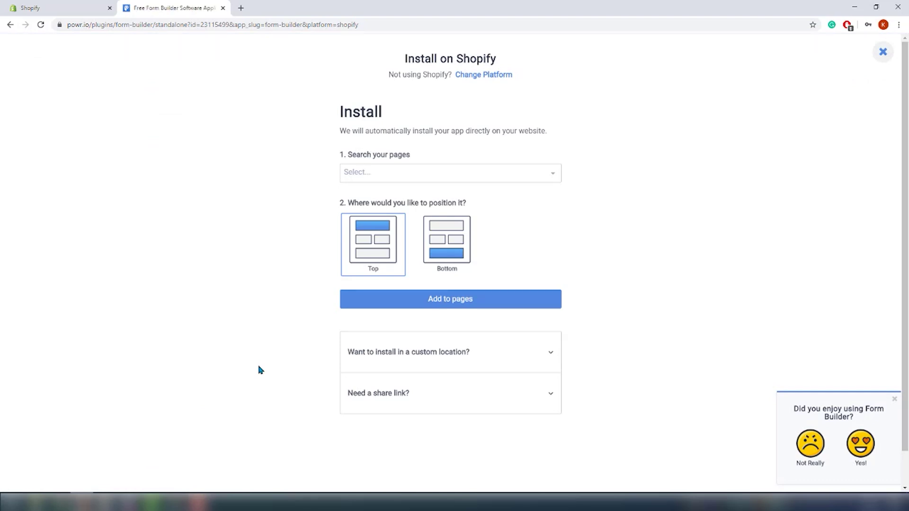
left_click(422, 171)
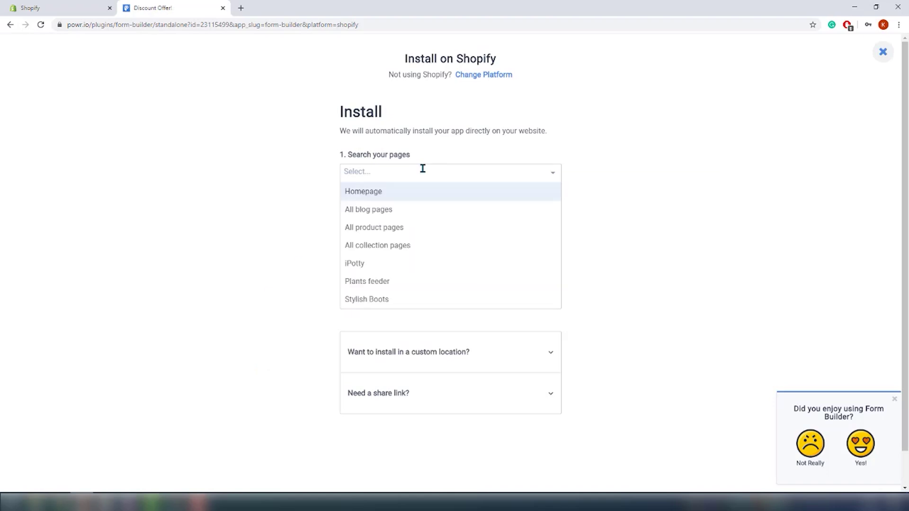
left_click(403, 194)
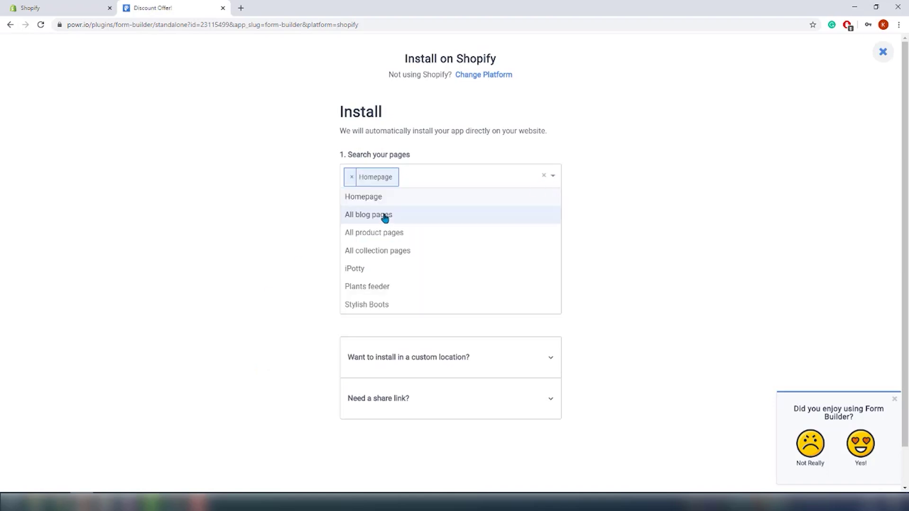
left_click(392, 232)
left_click(417, 250)
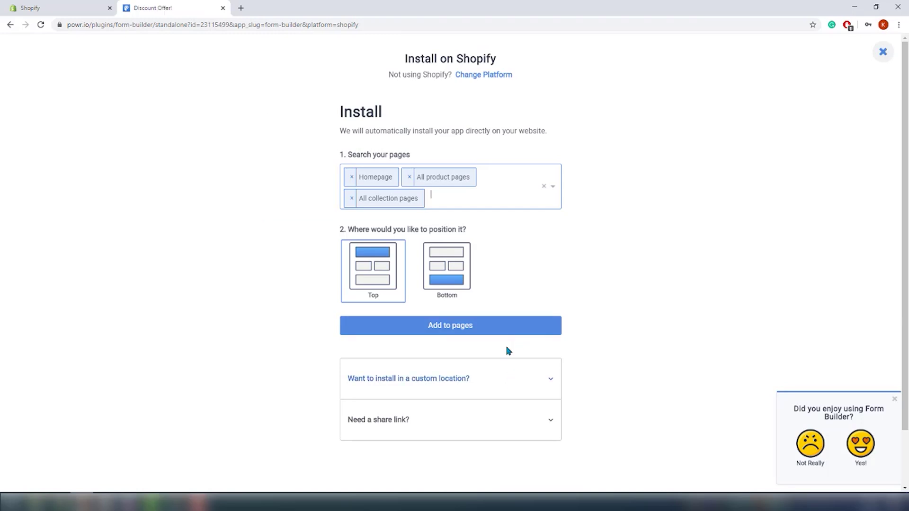
left_click(488, 333)
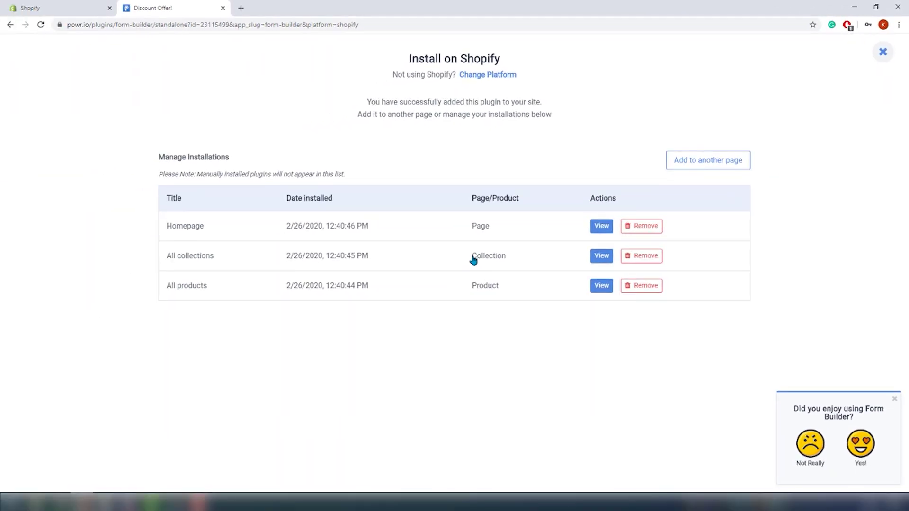
Step: Open the live store homepage from the Homepage installation row
left_click(604, 228)
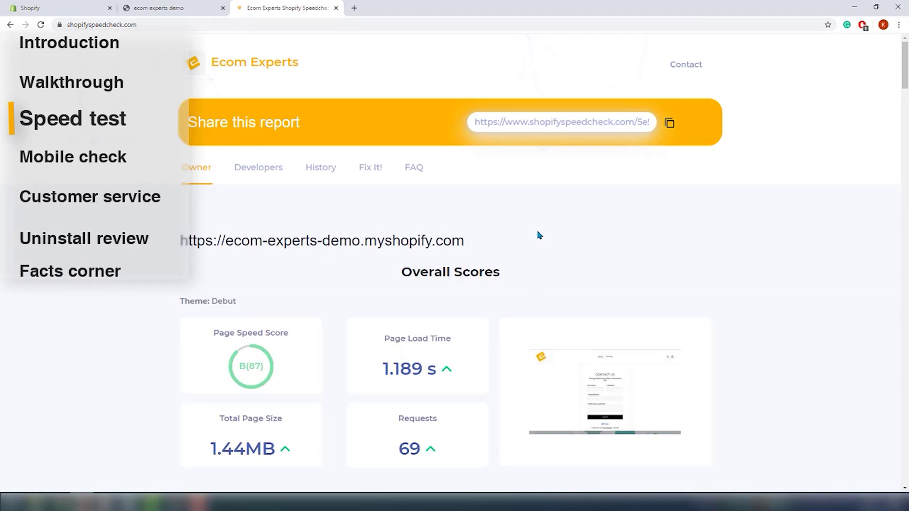
Step: Scroll through the Speedcheck report to review its scores and request breakdowns
scroll(539, 235, "down", 8)
scroll(540, 237, "down", 14)
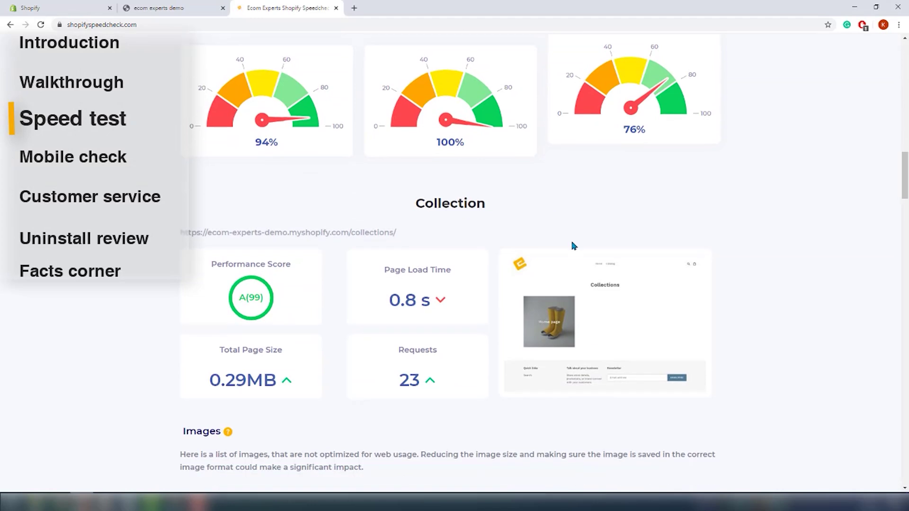
scroll(555, 243, "up", 20)
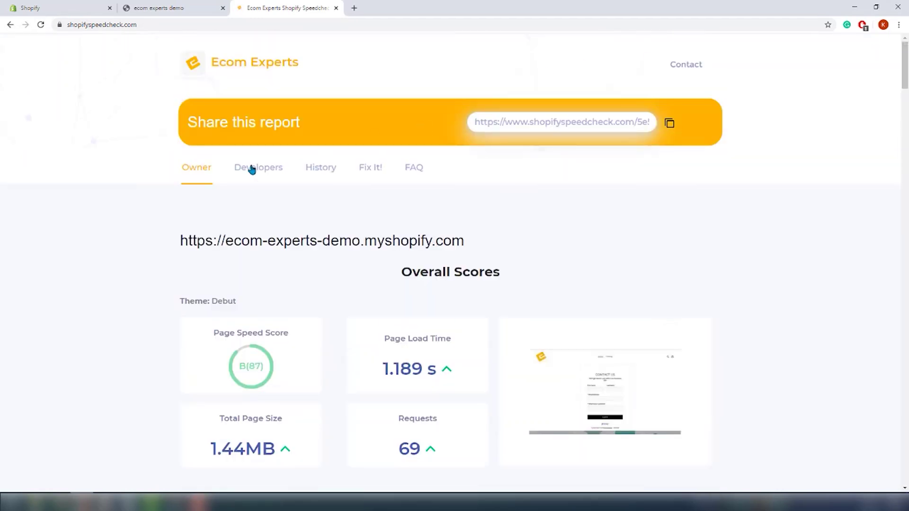
scroll(399, 244, "down", 4)
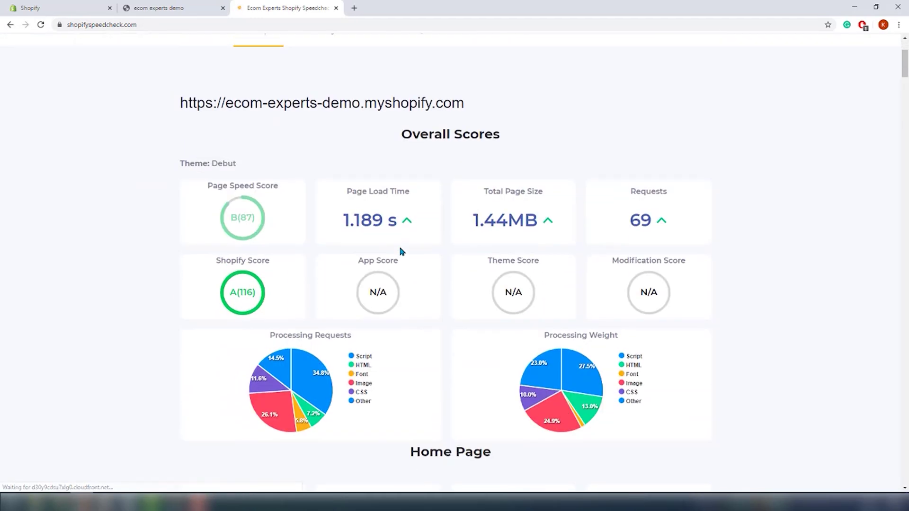
scroll(876, 232, "down", 3)
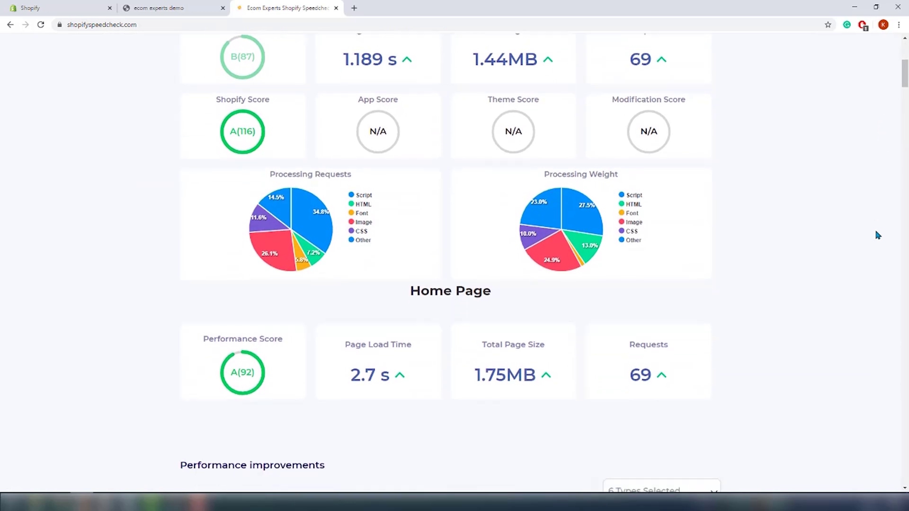
scroll(876, 232, "up", 1)
scroll(876, 232, "up", 5)
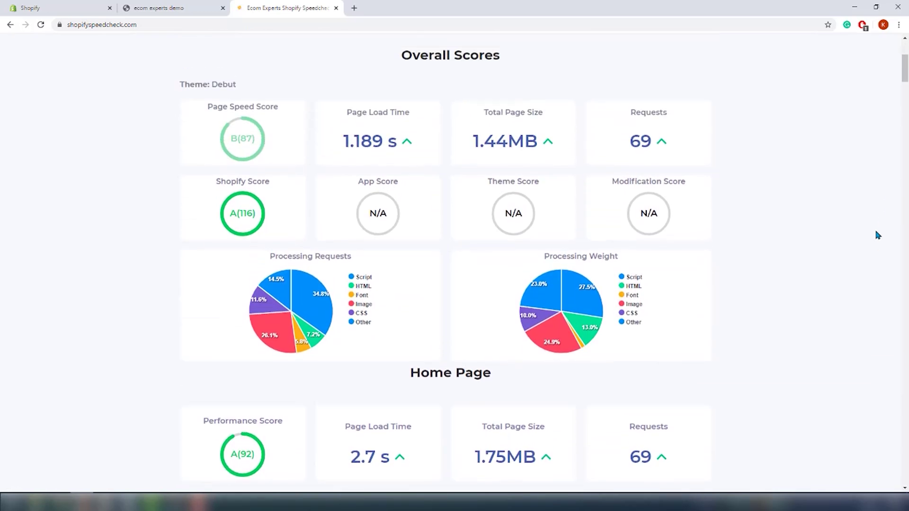
Step: In History, compare the 2/26/2020 12:15:09 PM run against the 4:07:20 PM run
left_click(324, 127)
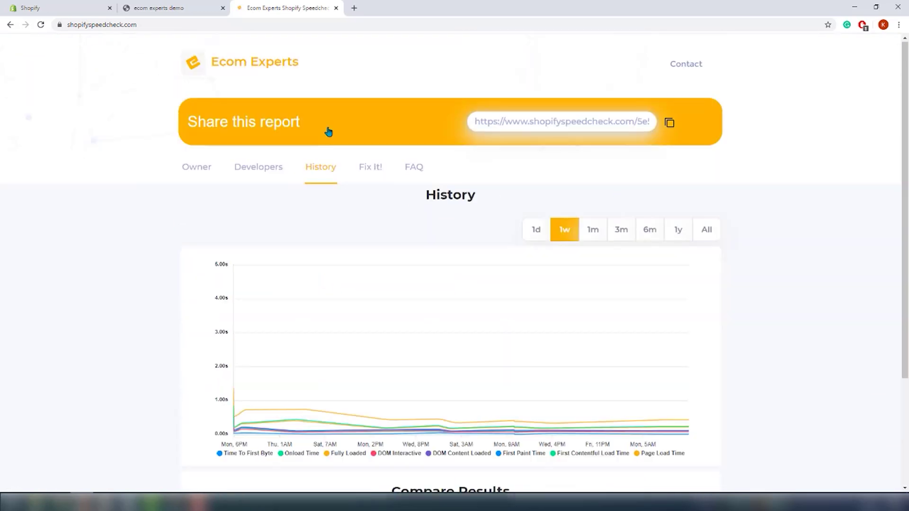
scroll(829, 235, "down", 2)
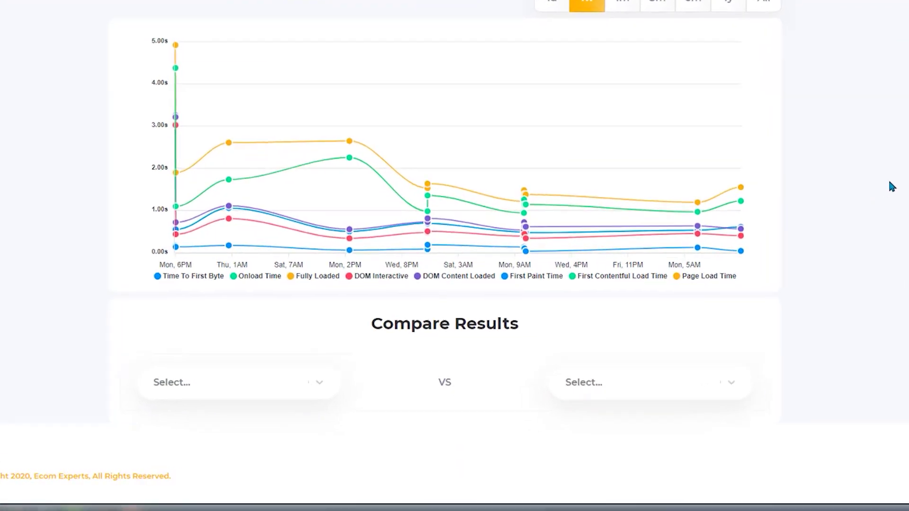
left_click(223, 382)
scroll(223, 384, "down", 5)
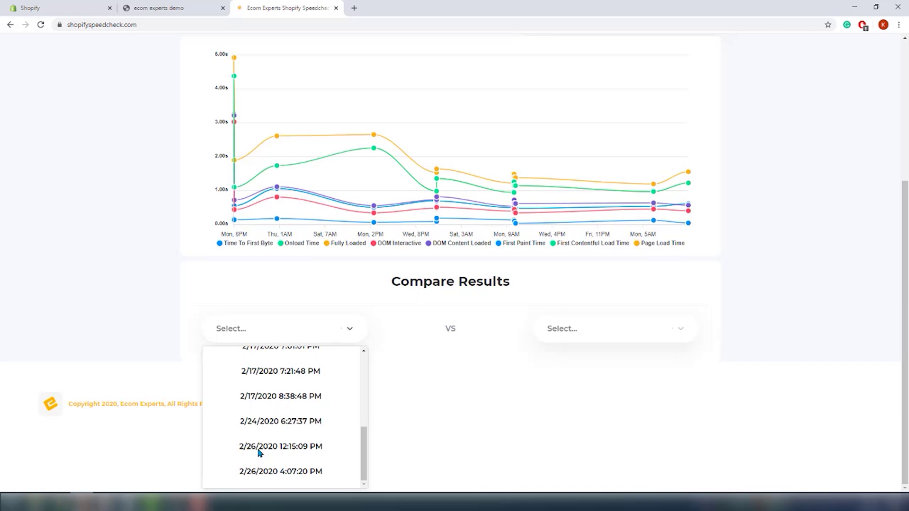
left_click(259, 447)
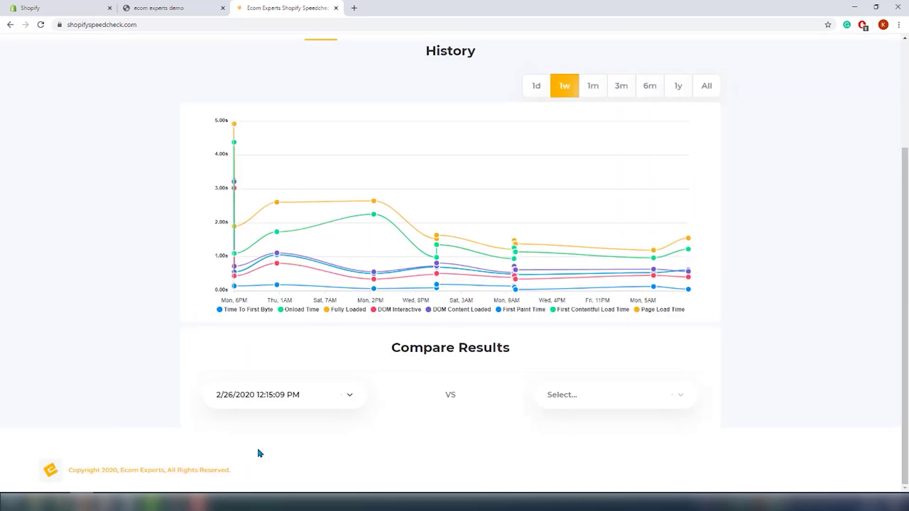
left_click(562, 400)
scroll(605, 450, "down", 3)
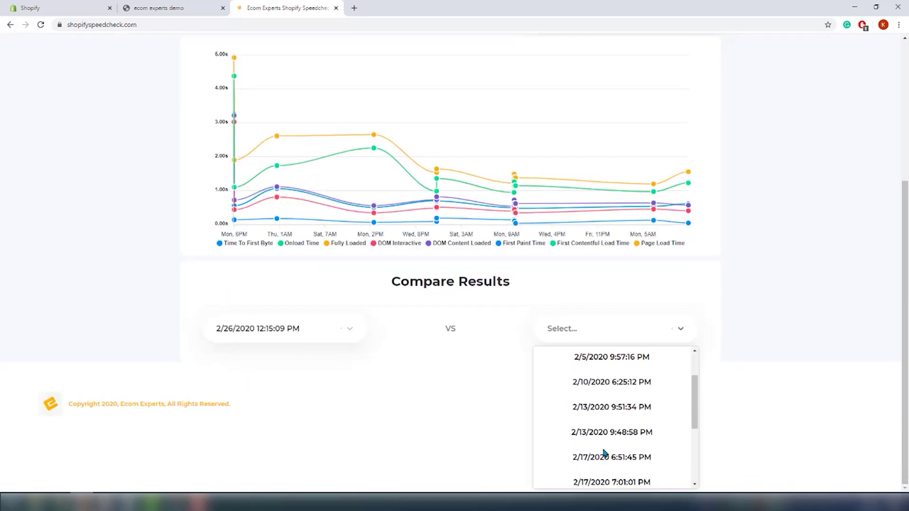
scroll(606, 453, "down", 3)
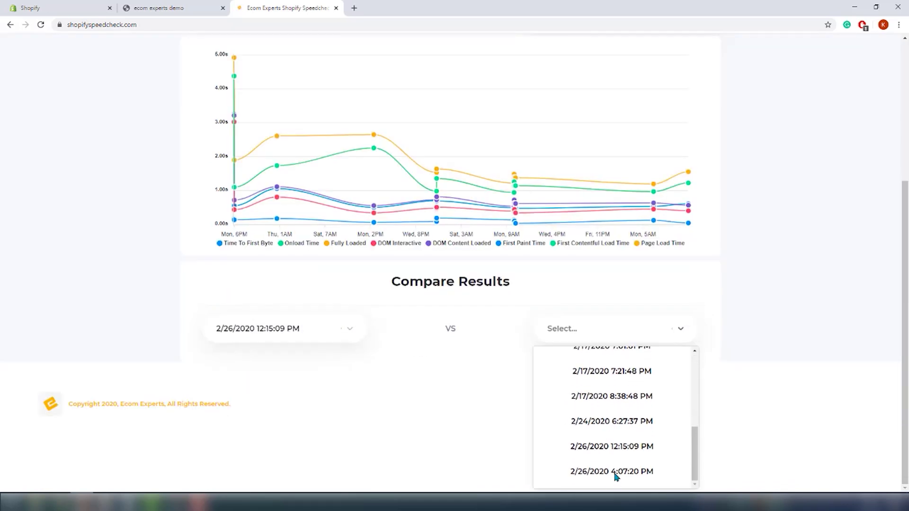
left_click(616, 472)
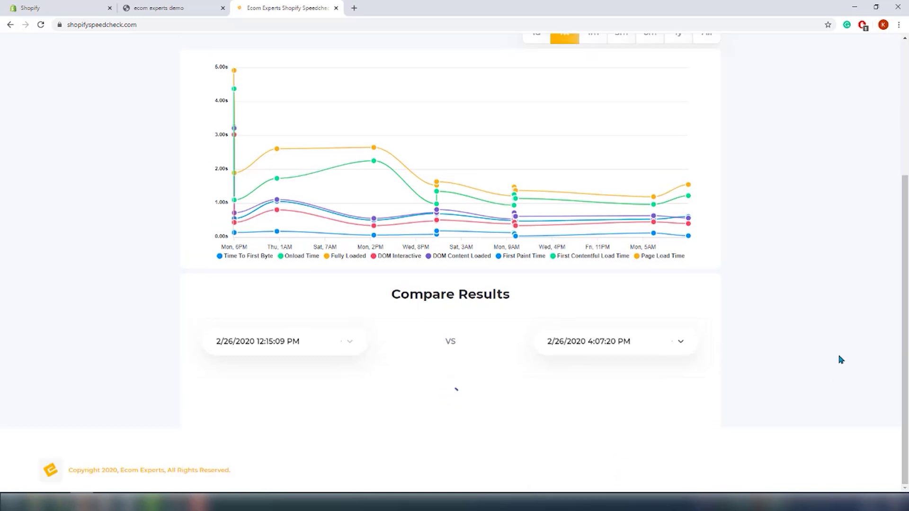
Step: Scroll through the Home, Collection, Cart and Product comparison results
scroll(841, 360, "down", 6)
scroll(841, 360, "down", 1)
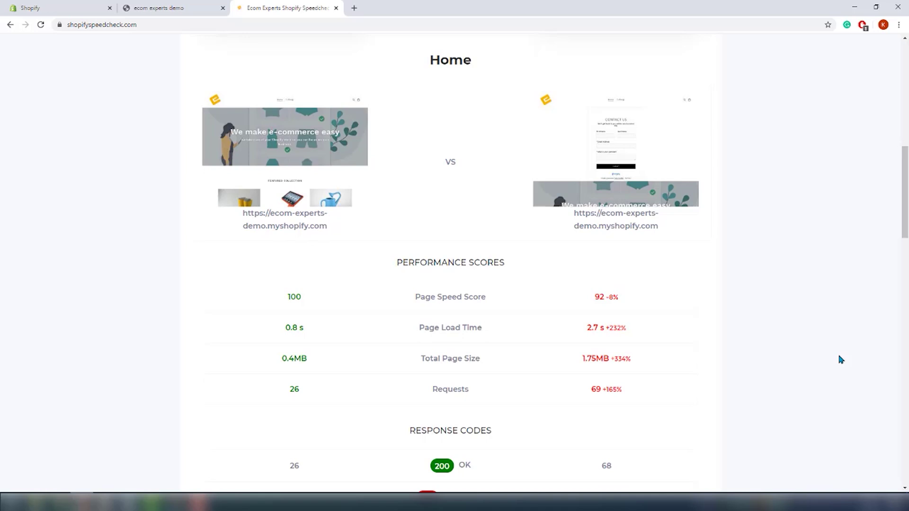
scroll(841, 360, "down", 6)
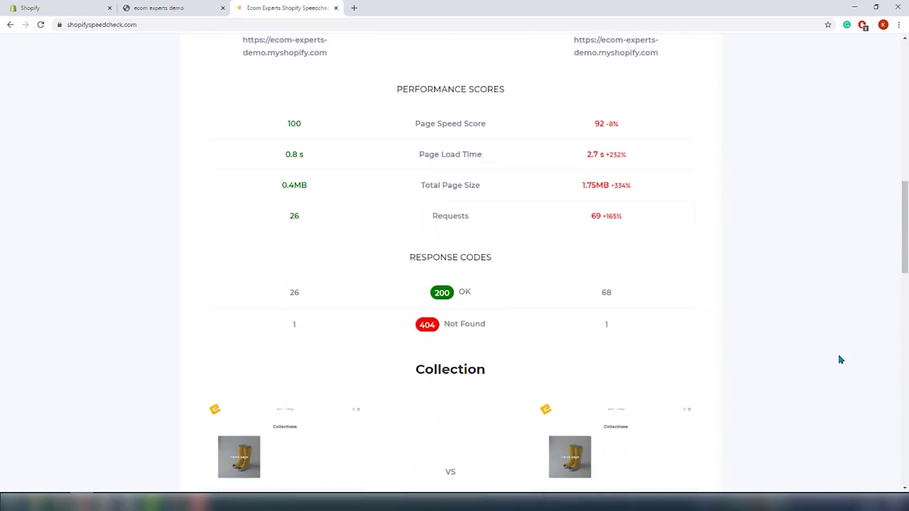
scroll(841, 359, "down", 7)
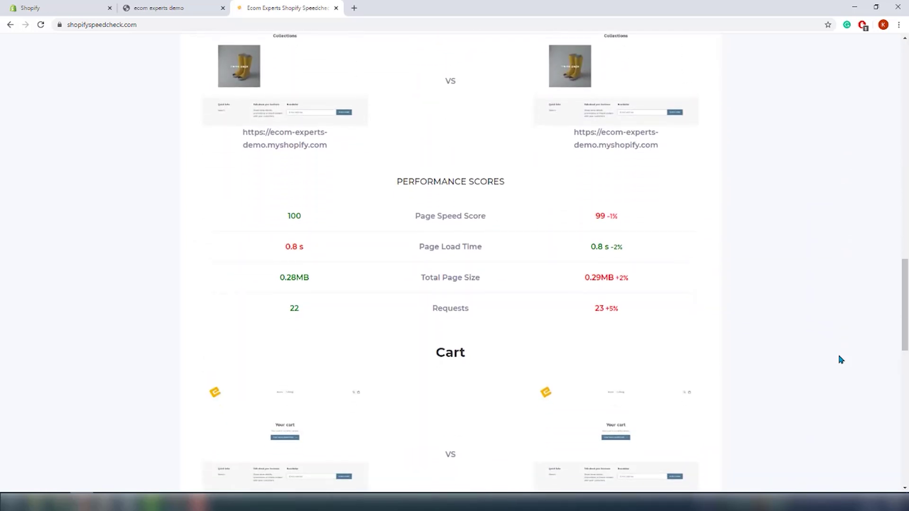
scroll(841, 360, "down", 9)
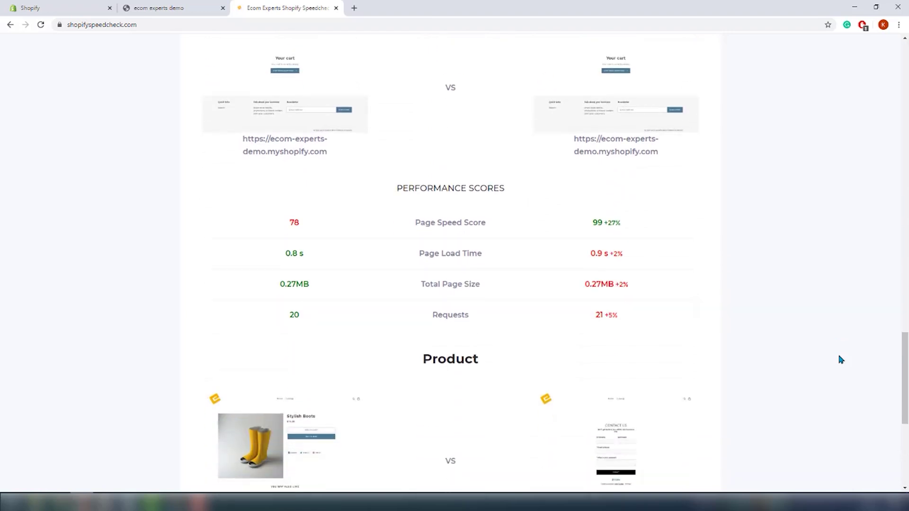
scroll(840, 359, "down", 3)
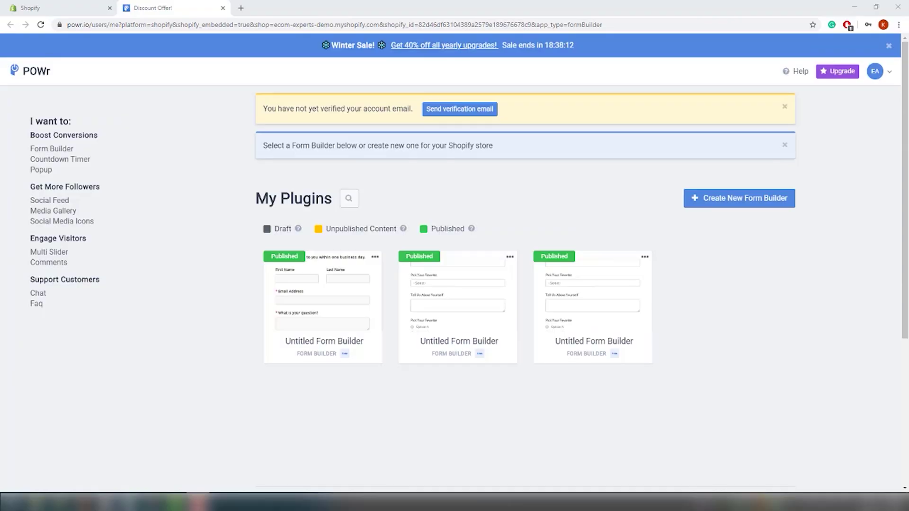
Step: Go to the Help Center from the dashboard footer and browse its topics and questions
scroll(908, 365, "down", 4)
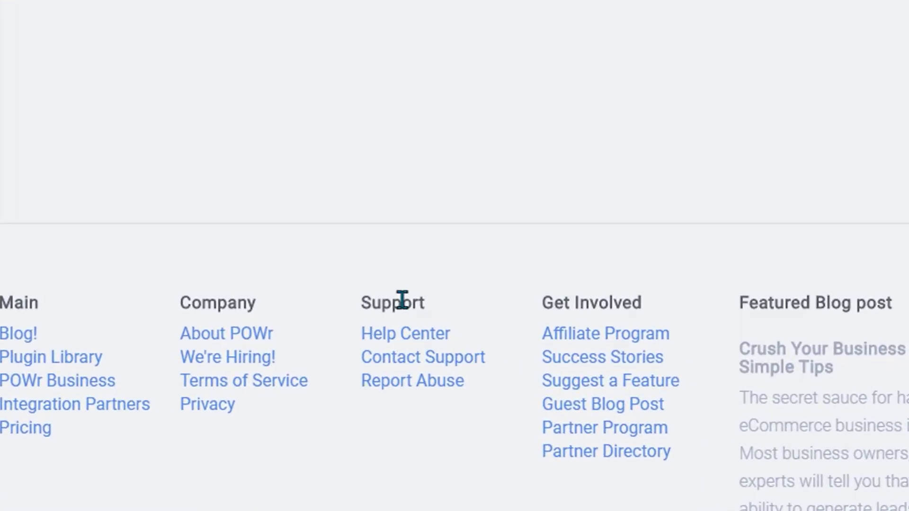
left_click(406, 334)
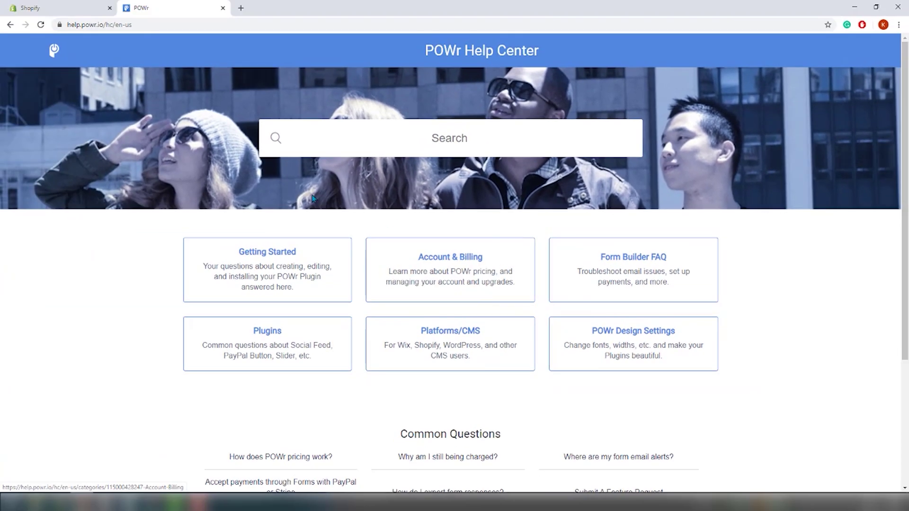
scroll(856, 321, "down", 2)
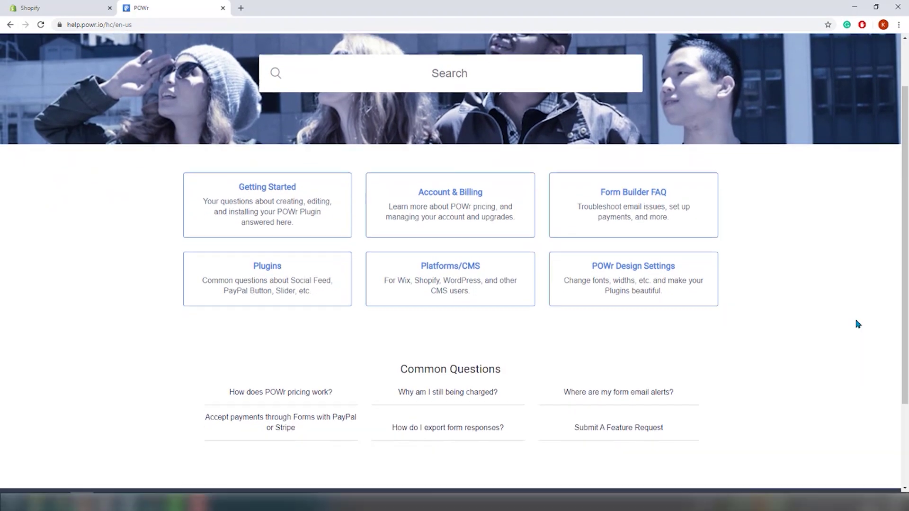
scroll(844, 354, "down", 1)
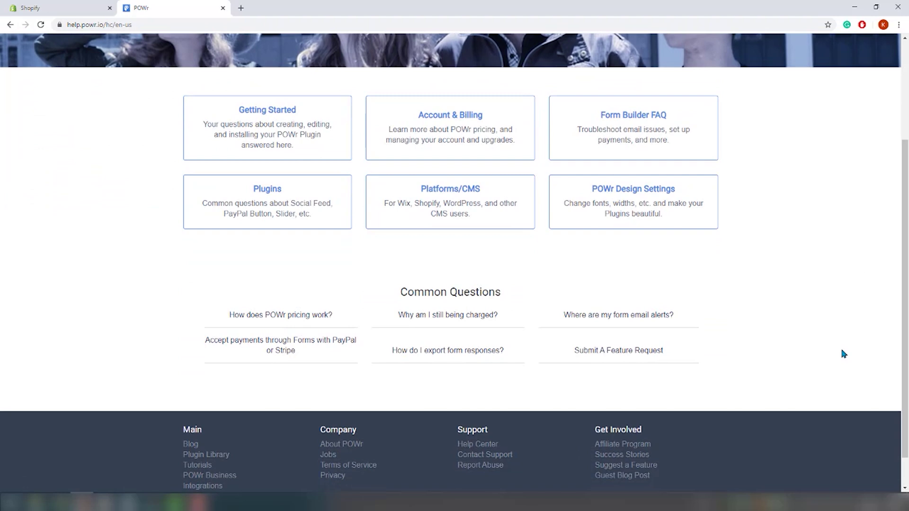
scroll(843, 354, "up", 3)
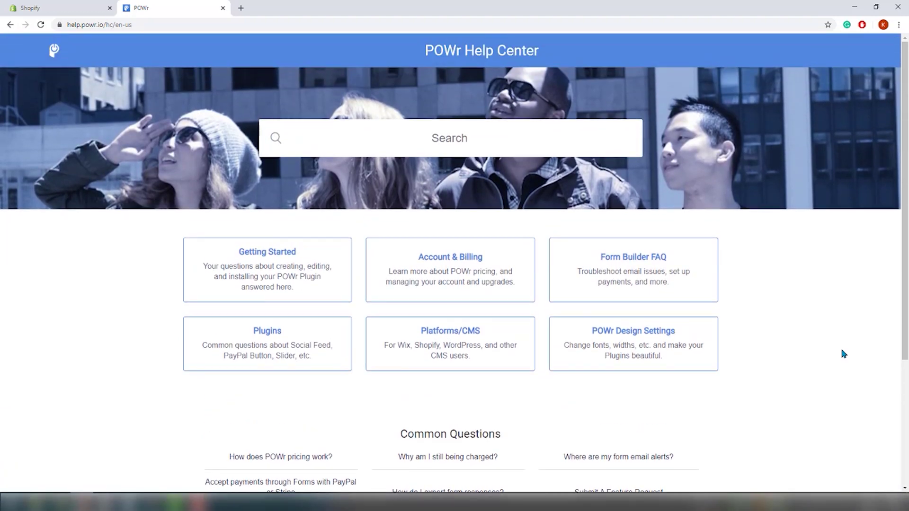
scroll(841, 354, "down", 3)
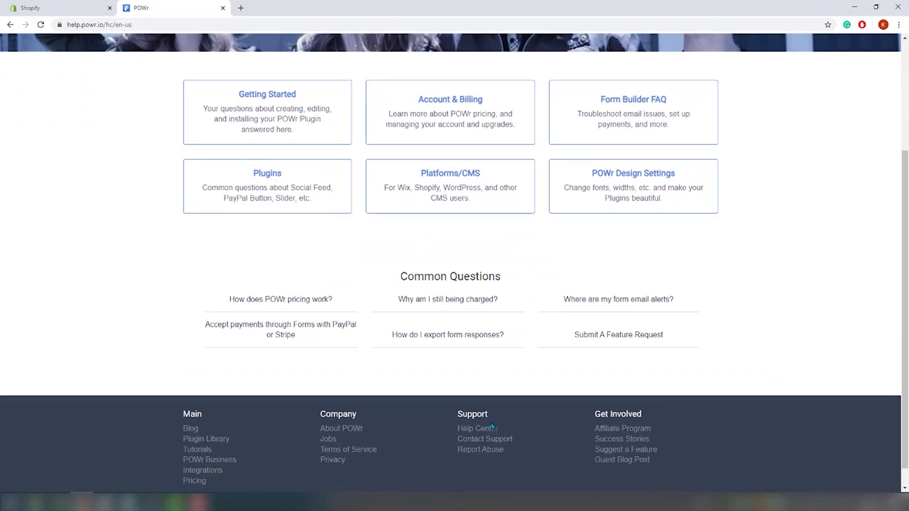
Step: Fill in a Contact Support request with subject 'help' and a message asking for a dedicated contact-form page
left_click(496, 445)
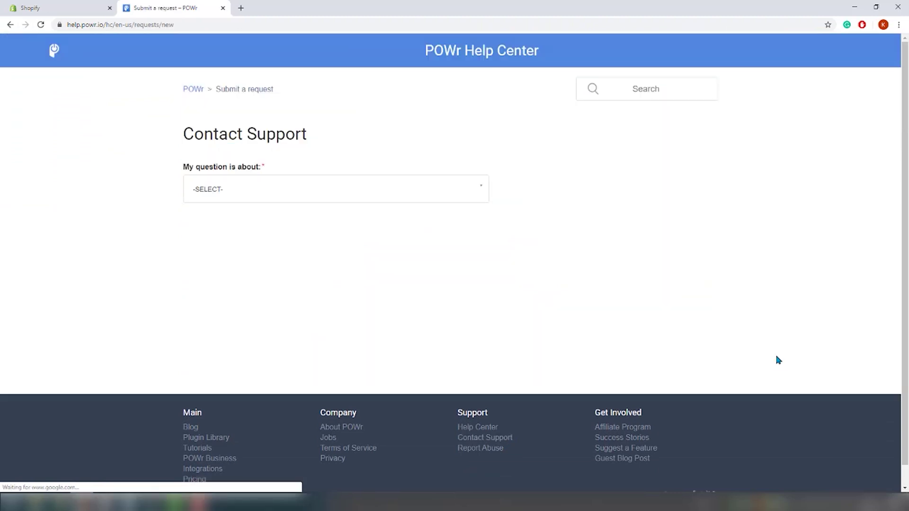
key("Tab")
type("help")
scroll(705, 251, "down", 4)
key("Tab")
type("Hi!")
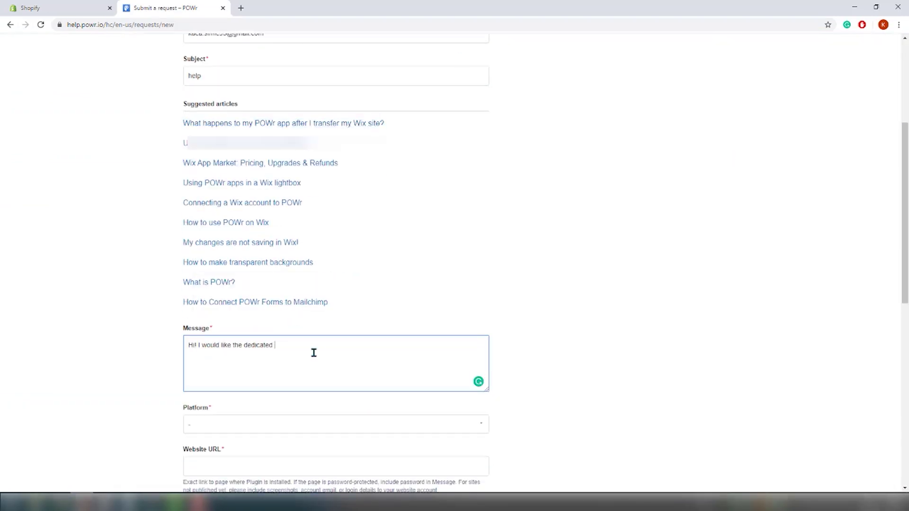
left_click(303, 425)
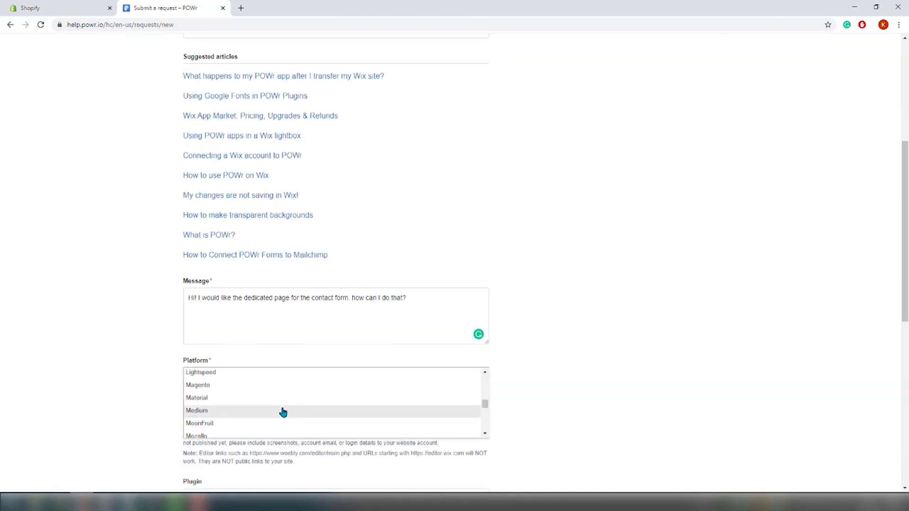
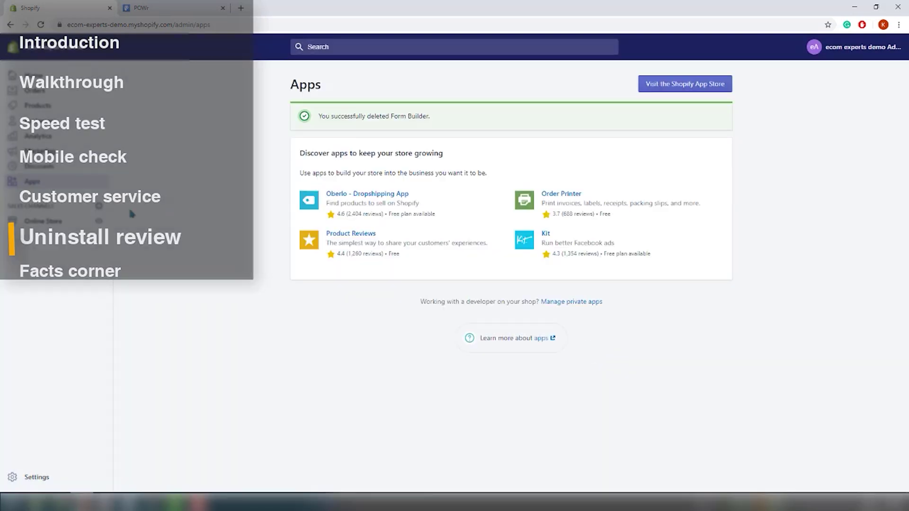
Step: Open the Debut theme's code editor and filter the files by 'product'
left_click(52, 221)
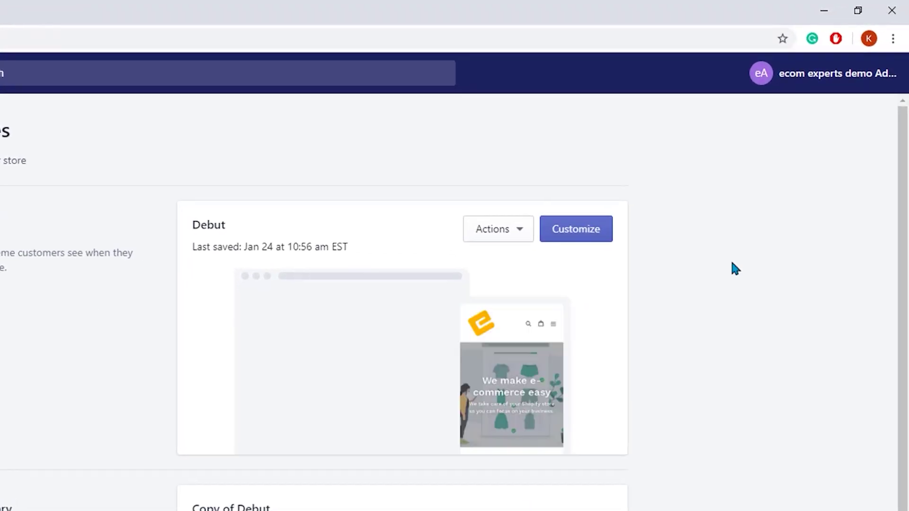
left_click(520, 240)
left_click(498, 389)
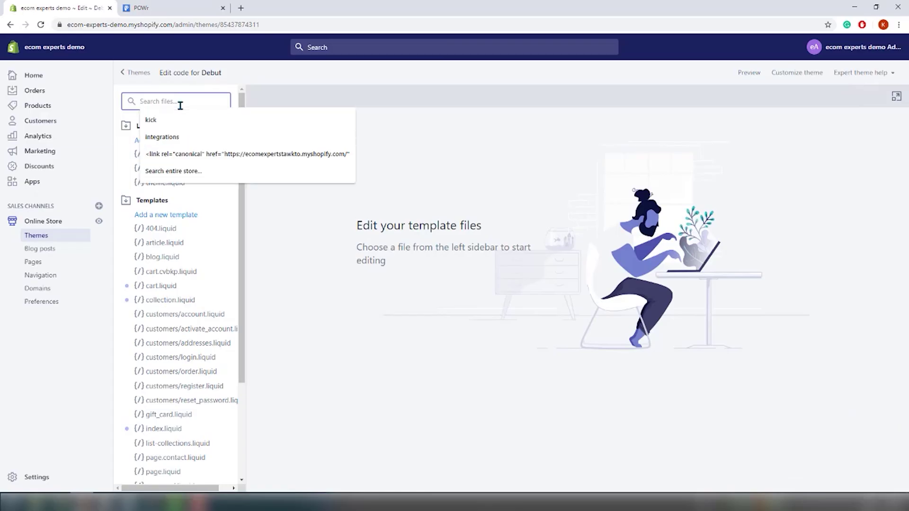
type("product")
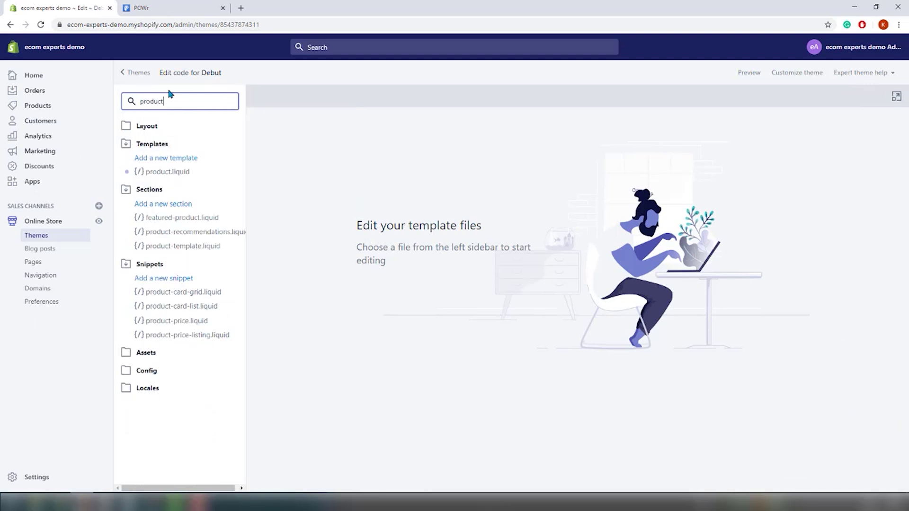
Step: Delete the powr-form-builder div from line 1 of product.liquid and save
left_click(166, 172)
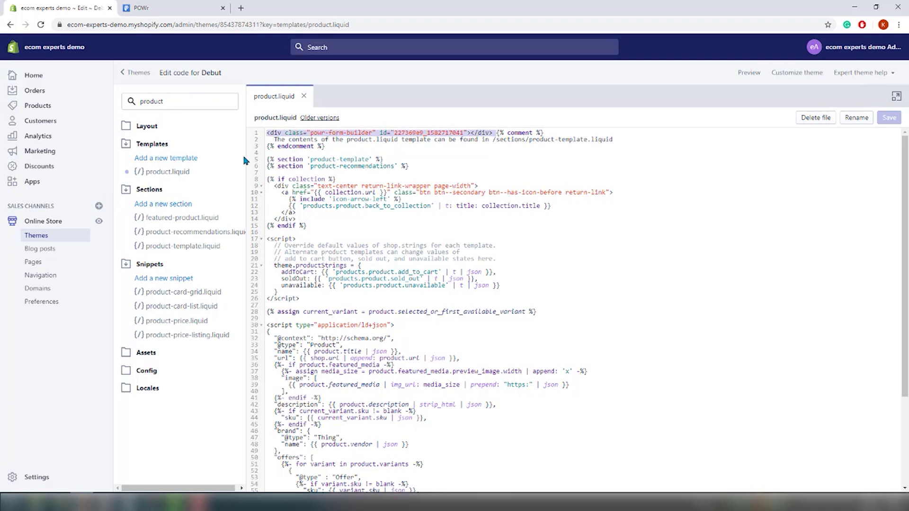
key("Delete")
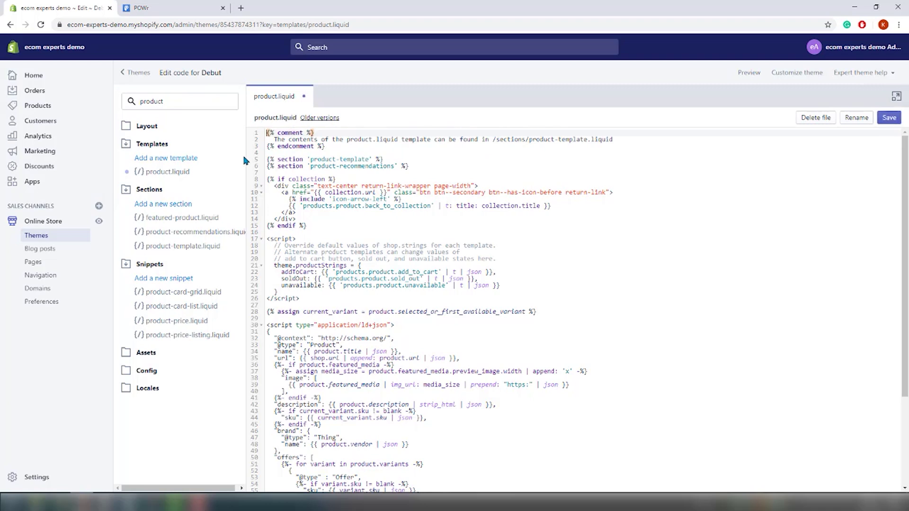
left_click(889, 119)
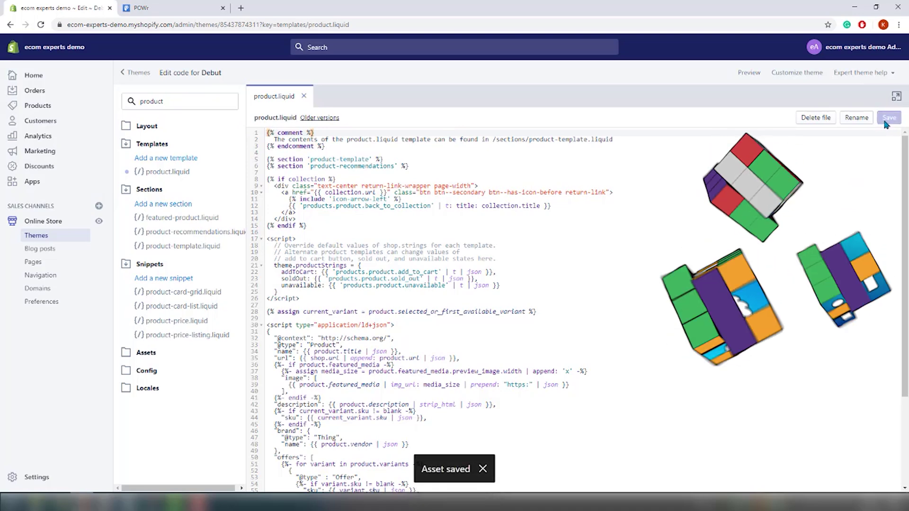